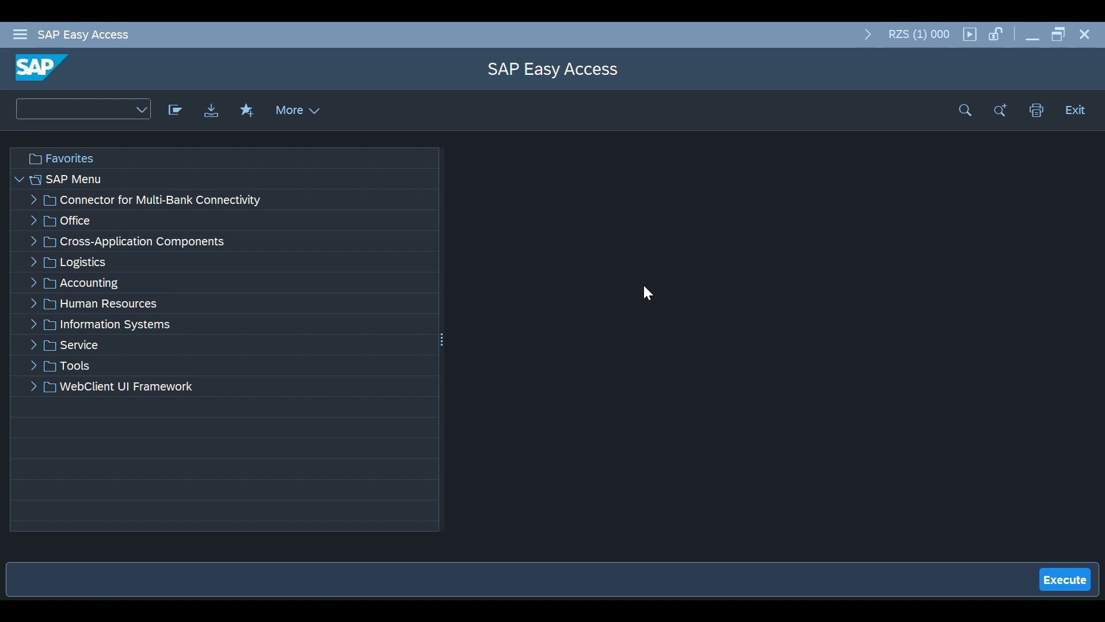
Start transaction ME51N to create a purchase requisition and shrink the help area beside the form
{"action": "left_click", "coordinate": [73, 114]}
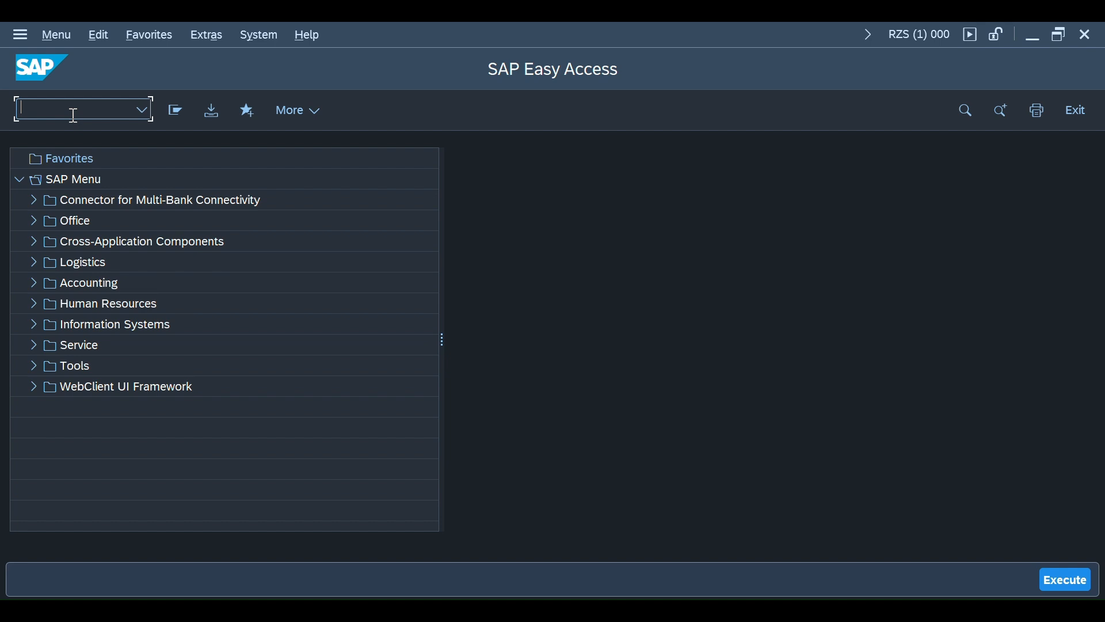
{"action": "type", "text": "me51n"}
{"action": "key", "text": "Return"}
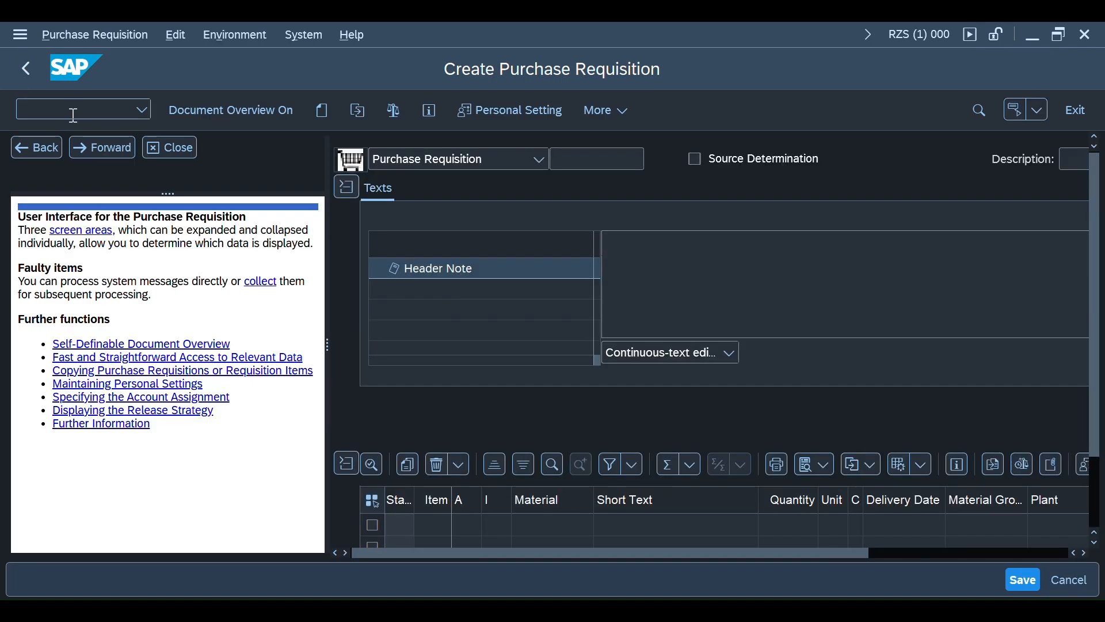
{"action": "left_click_drag", "start_coordinate": [328, 348], "coordinate": [11, 349]}
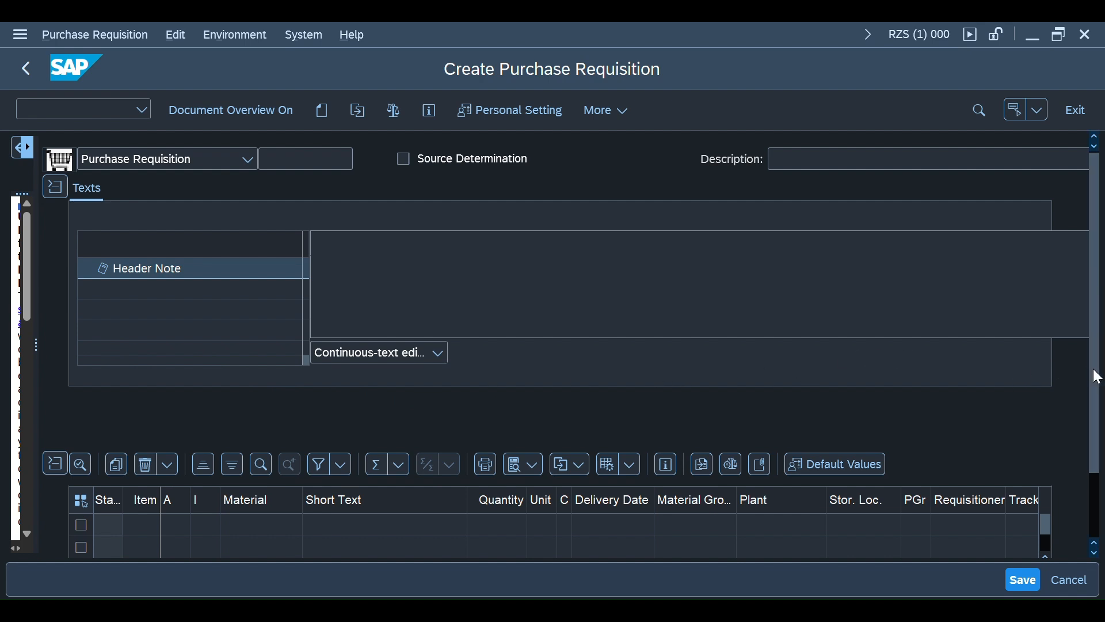
Search the material list without restrictions and enter the laptop material 33 in the first requisition item
{"action": "left_click_drag", "start_coordinate": [1095, 375], "coordinate": [1095, 434]}
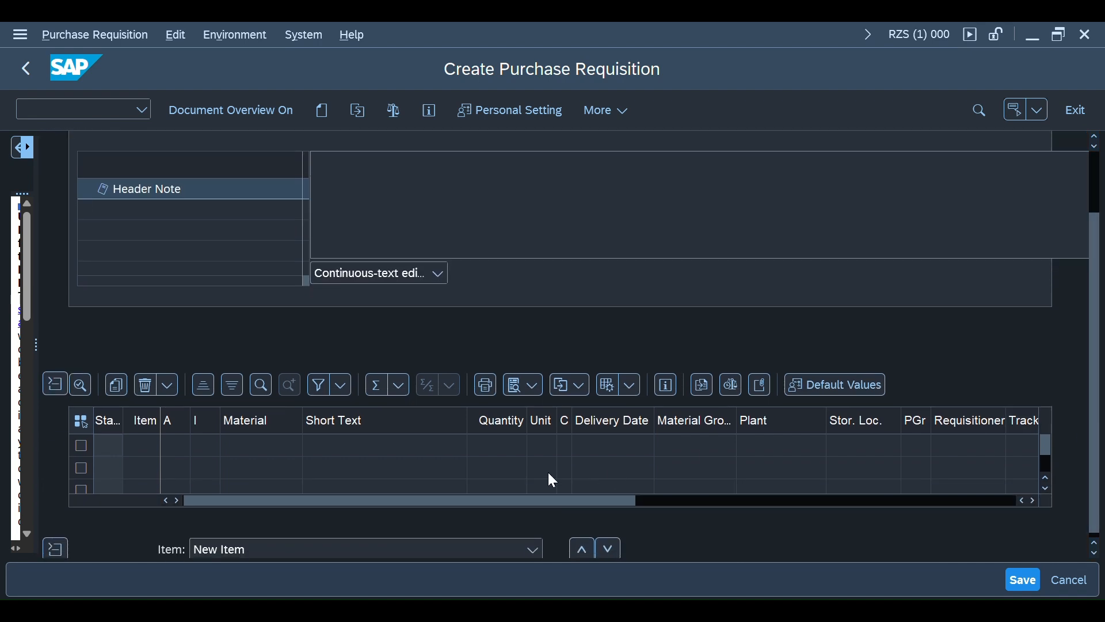
{"action": "left_click", "coordinate": [282, 451]}
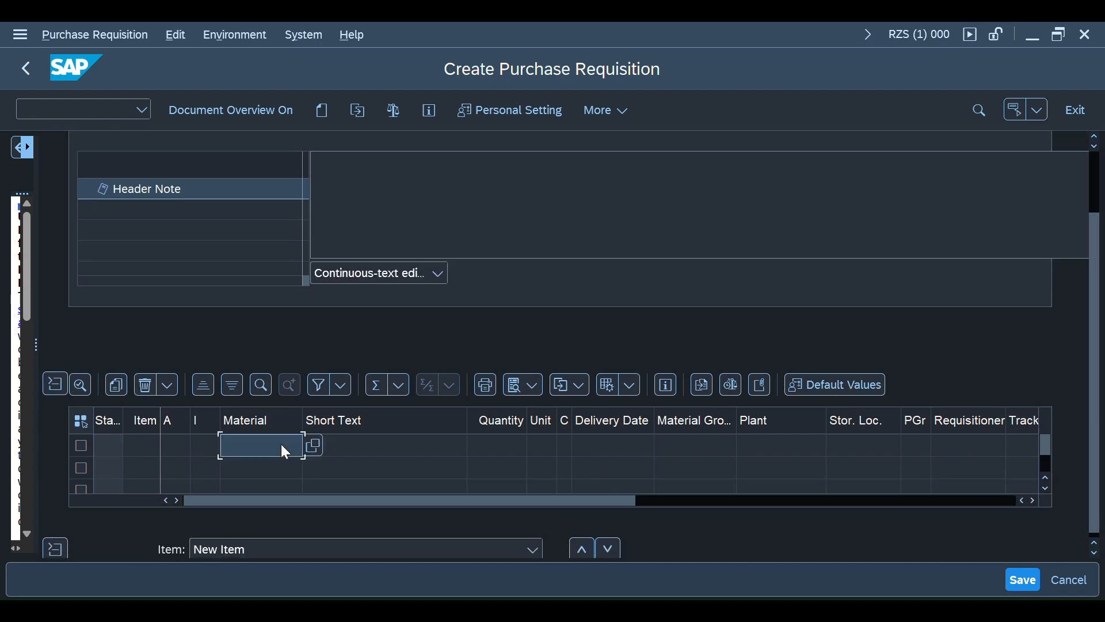
{"action": "left_click", "coordinate": [315, 444]}
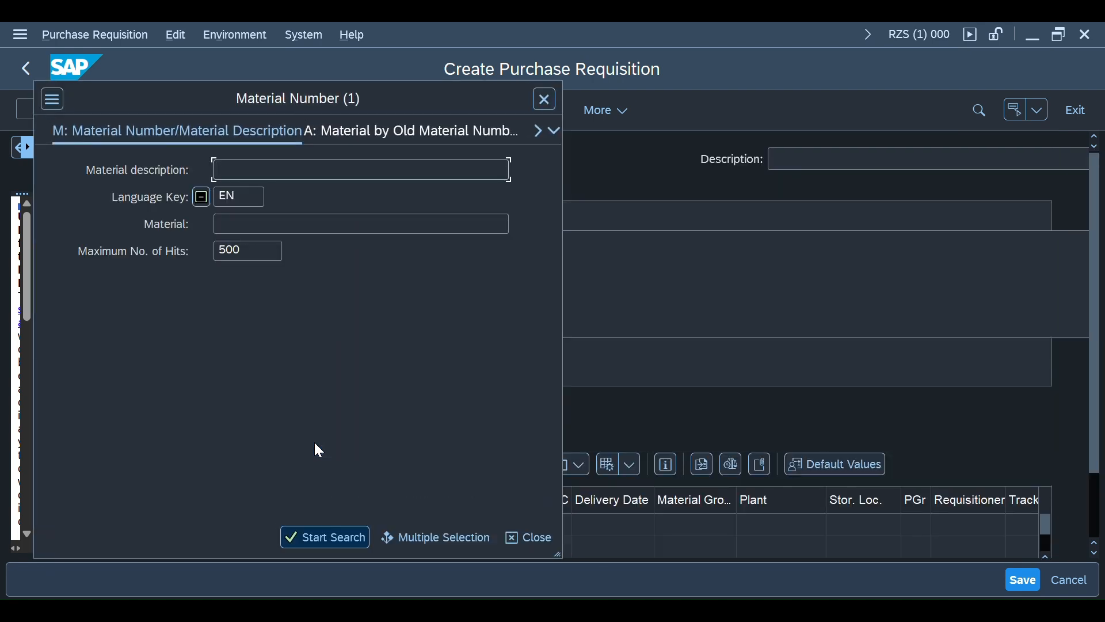
{"action": "left_click", "coordinate": [304, 530]}
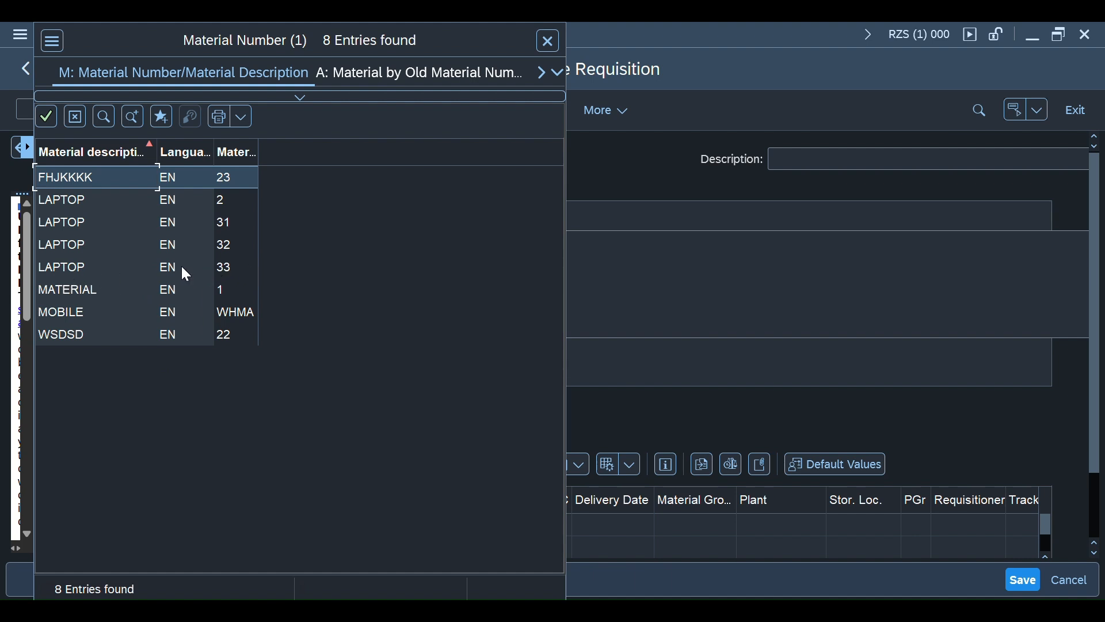
{"action": "double_click", "coordinate": [91, 266]}
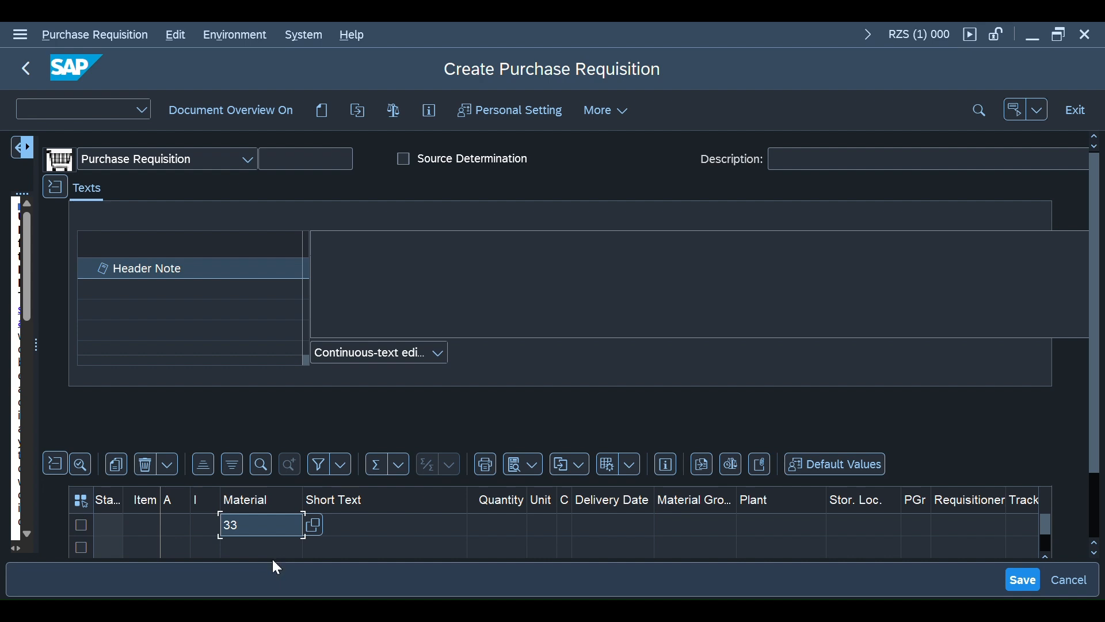
{"action": "key", "text": "Return"}
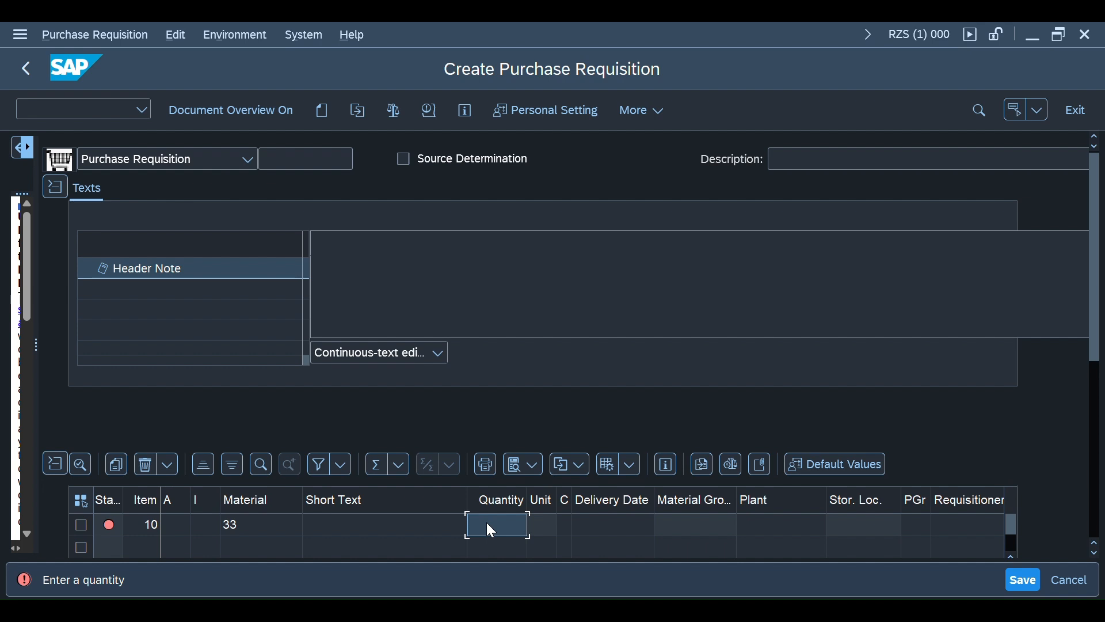
Set the item's quantity to 40 and assign plant 2026, Bandy & Moot PVT LTD
{"action": "type", "text": "0"}
{"action": "key", "text": "Return"}
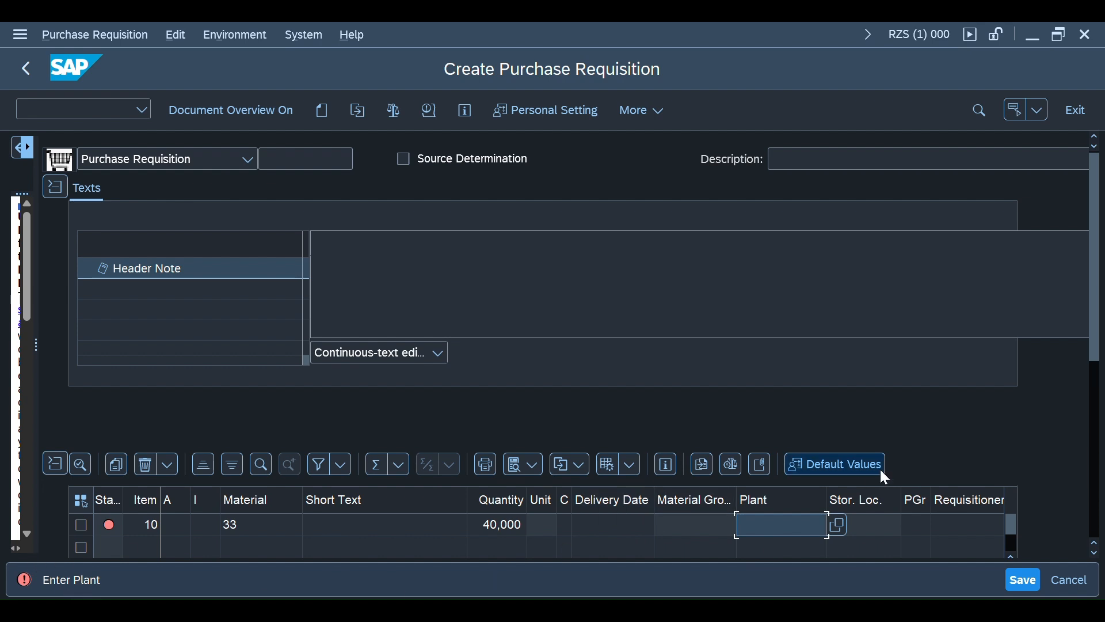
{"action": "left_click", "coordinate": [839, 524]}
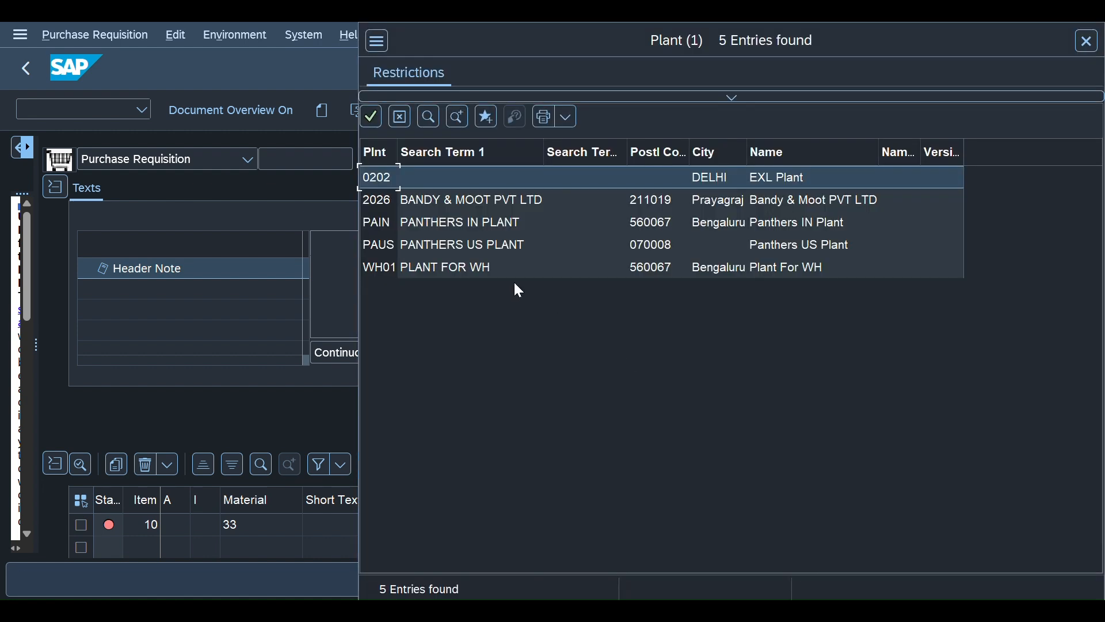
{"action": "double_click", "coordinate": [374, 203]}
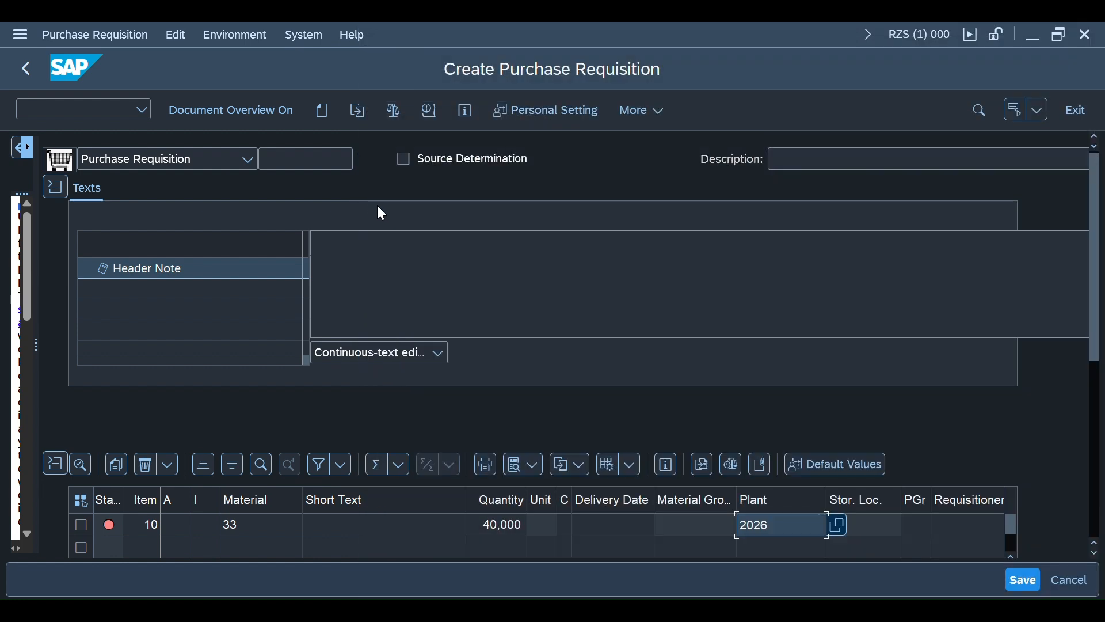
{"action": "key", "text": "Return"}
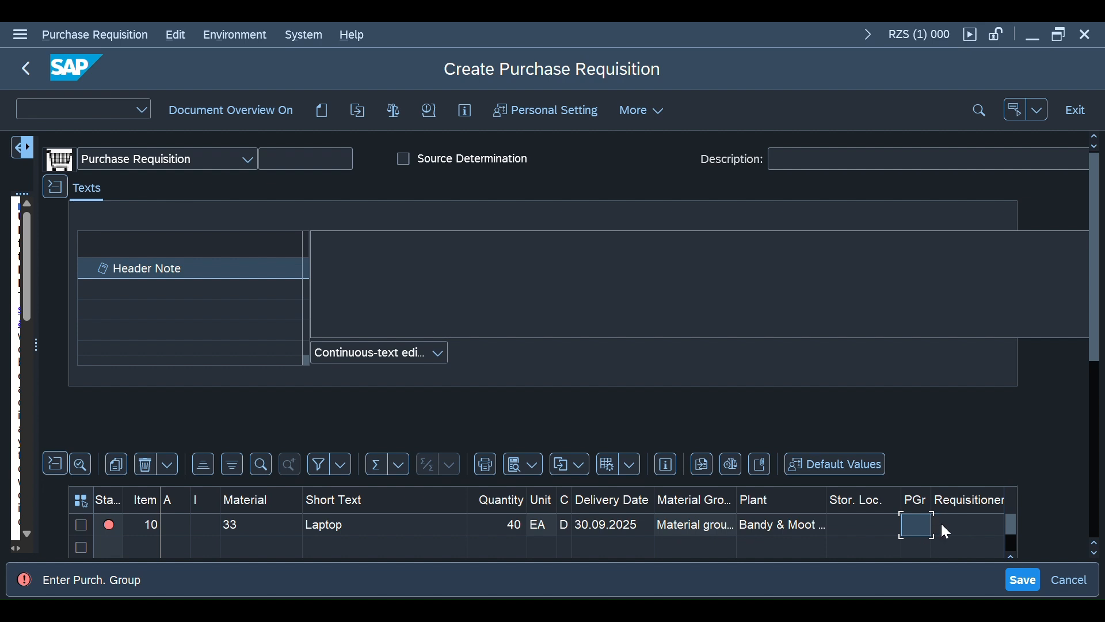
Assign purchasing group 001 to the laptop item
{"action": "left_click", "coordinate": [917, 522]}
{"action": "scroll", "coordinate": [1089, 382], "scroll_direction": "down", "scroll_amount": 3}
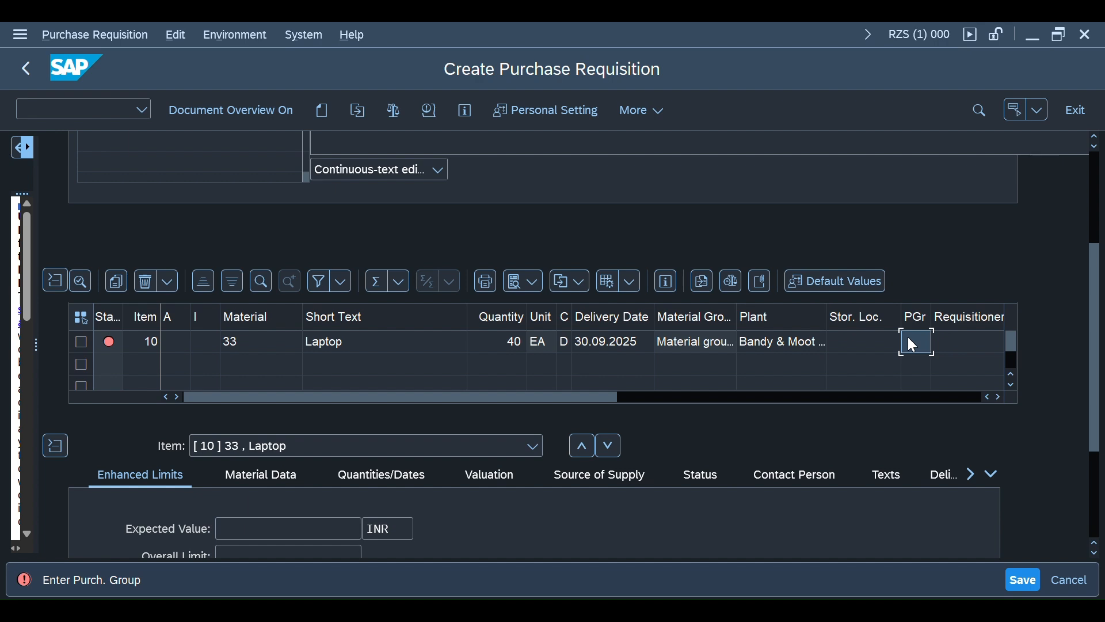
{"action": "type", "text": "001"}
{"action": "key", "text": "BackSpace"}
{"action": "type", "text": "0"}
{"action": "key", "text": "BackSpace"}
{"action": "type", "text": "1"}
{"action": "key", "text": "Return"}
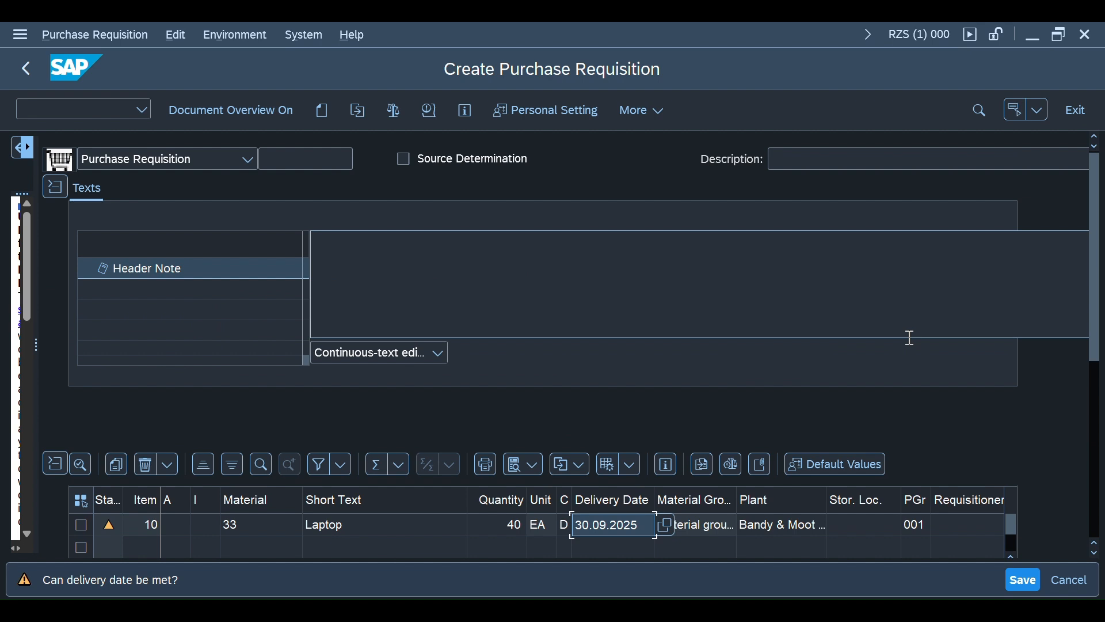
Look up the available purchasing groups, keeping 001, and view the status messages of item 10
{"action": "left_click", "coordinate": [925, 523]}
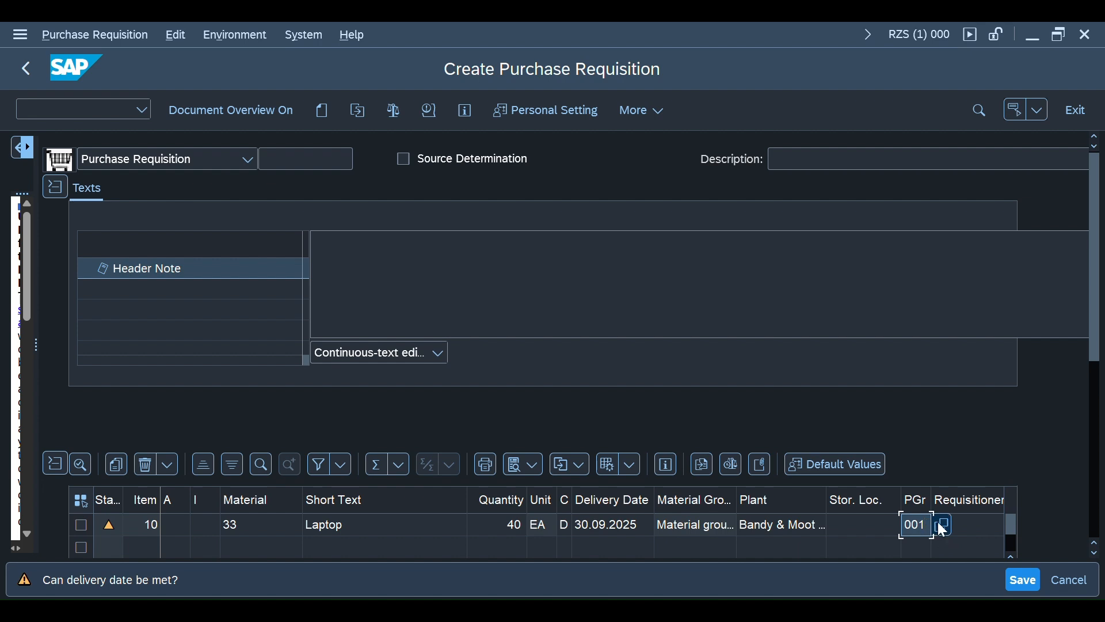
{"action": "left_click", "coordinate": [944, 525]}
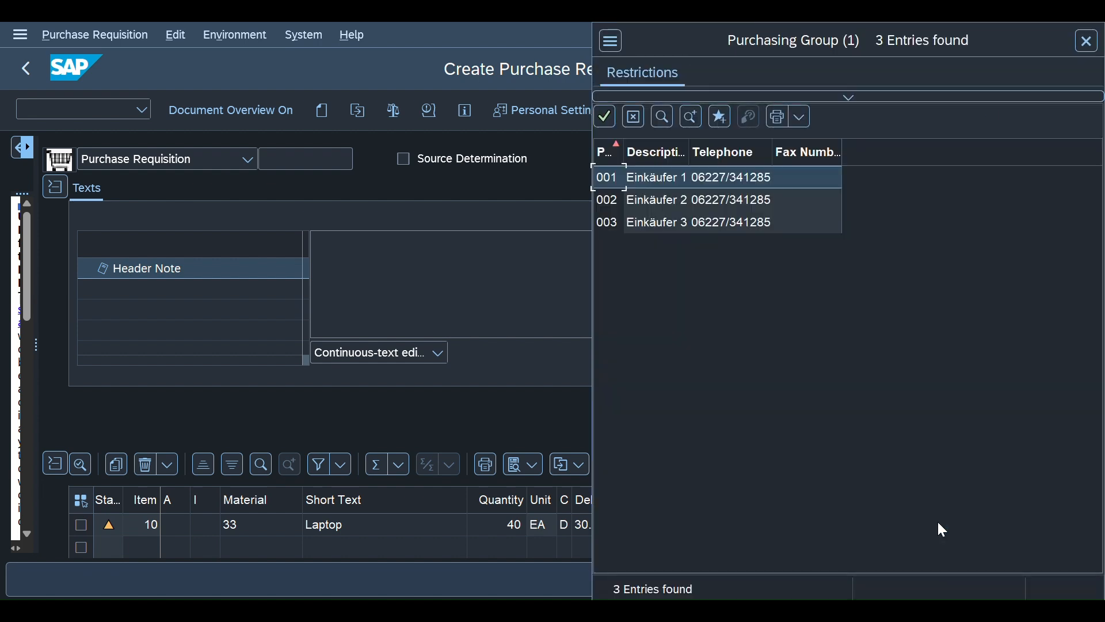
{"action": "double_click", "coordinate": [663, 176]}
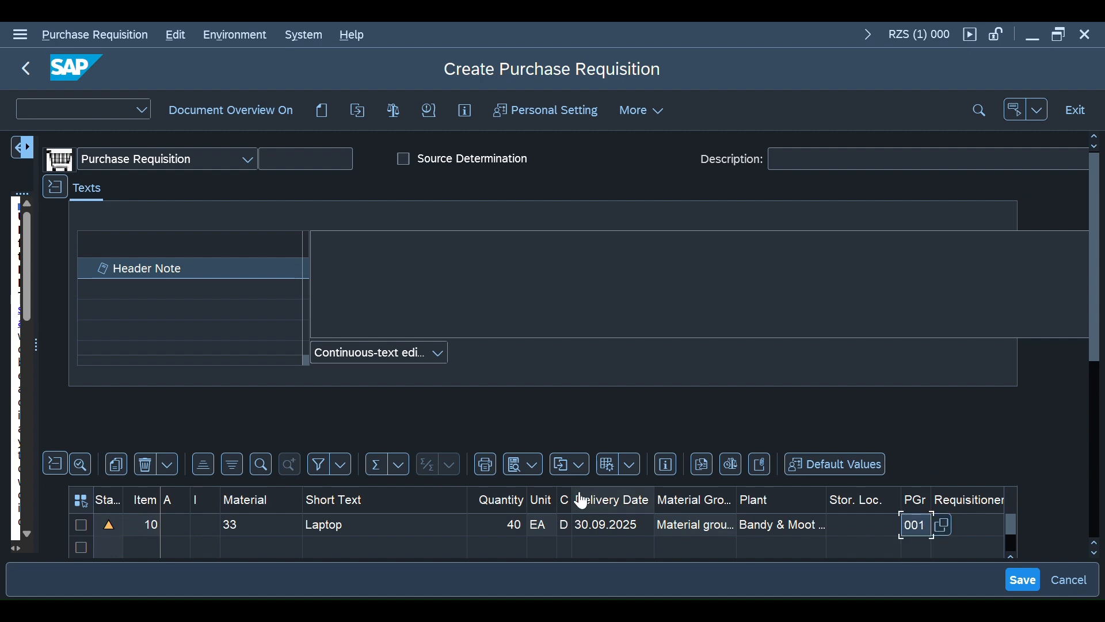
{"action": "left_click", "coordinate": [111, 534]}
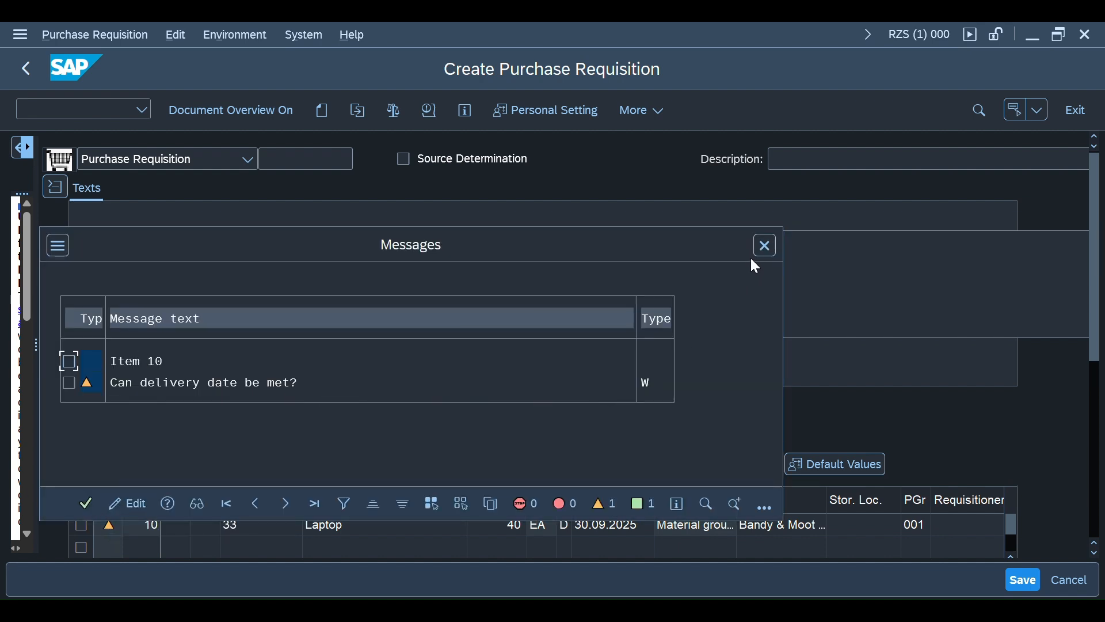
{"action": "left_click", "coordinate": [764, 245]}
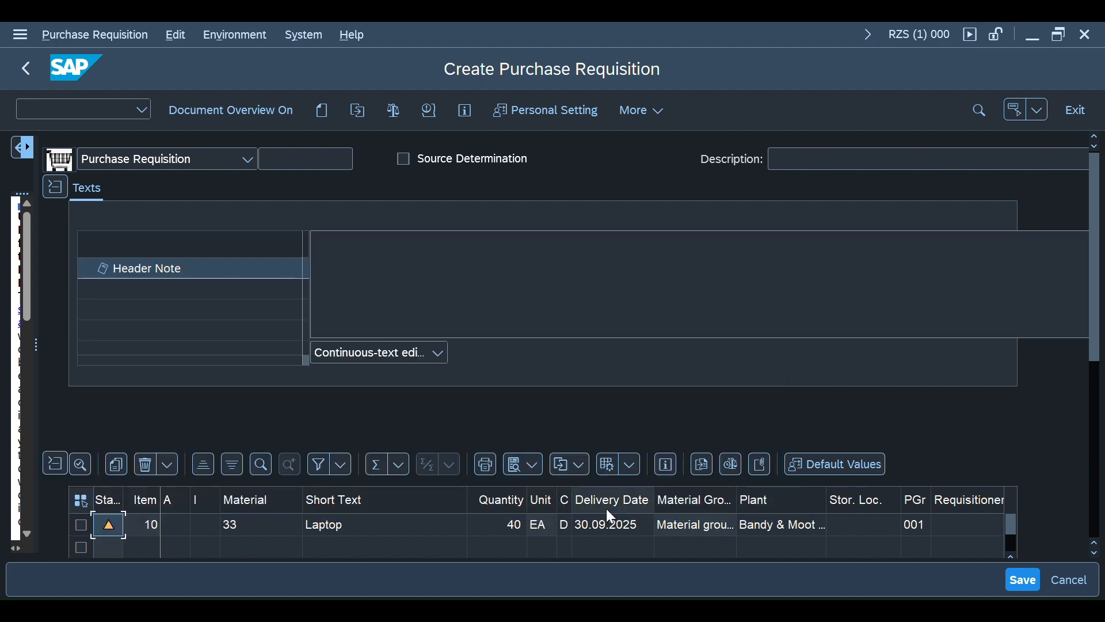
Set the laptop item's delivery date to 01.10.2025 using the calendar and save the purchase requisition
{"action": "left_click", "coordinate": [627, 523]}
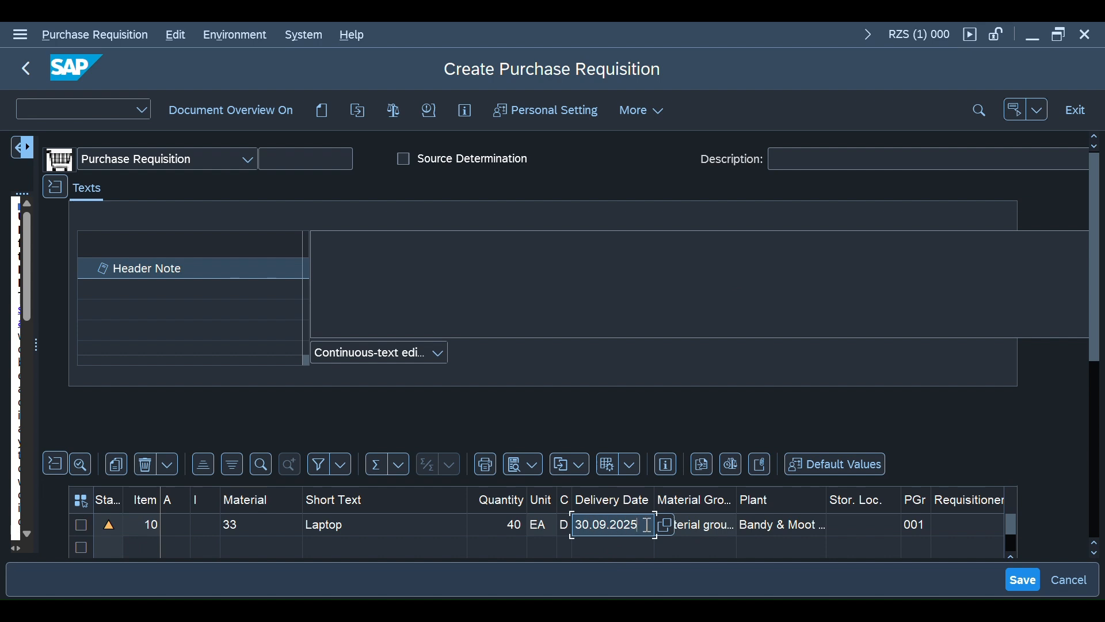
{"action": "left_click", "coordinate": [665, 526]}
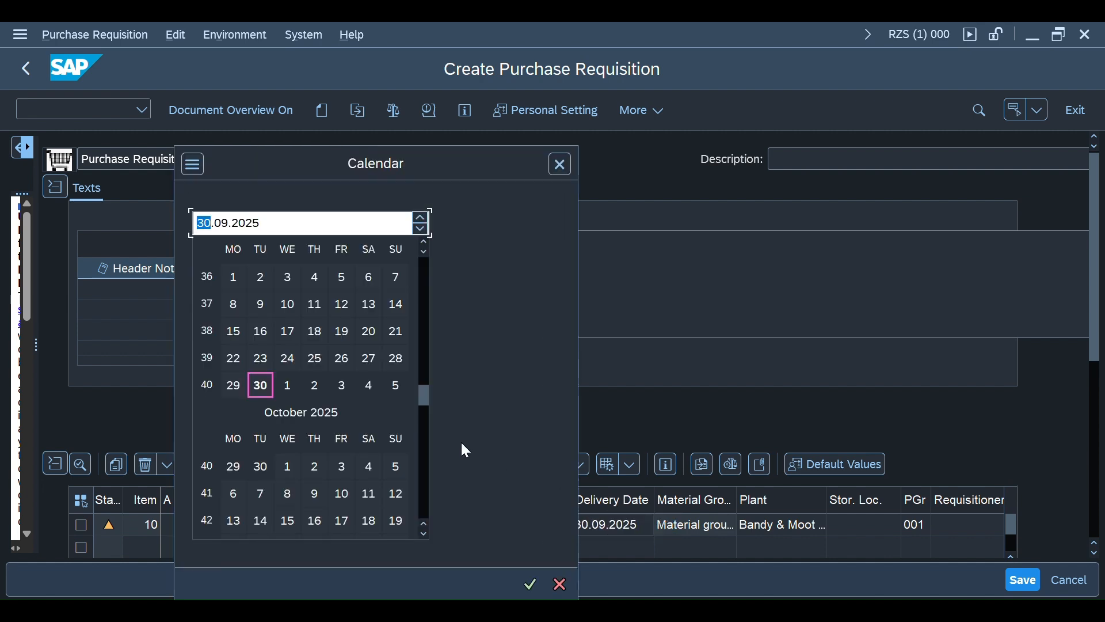
{"action": "left_click", "coordinate": [289, 384]}
{"action": "left_click", "coordinate": [562, 165]}
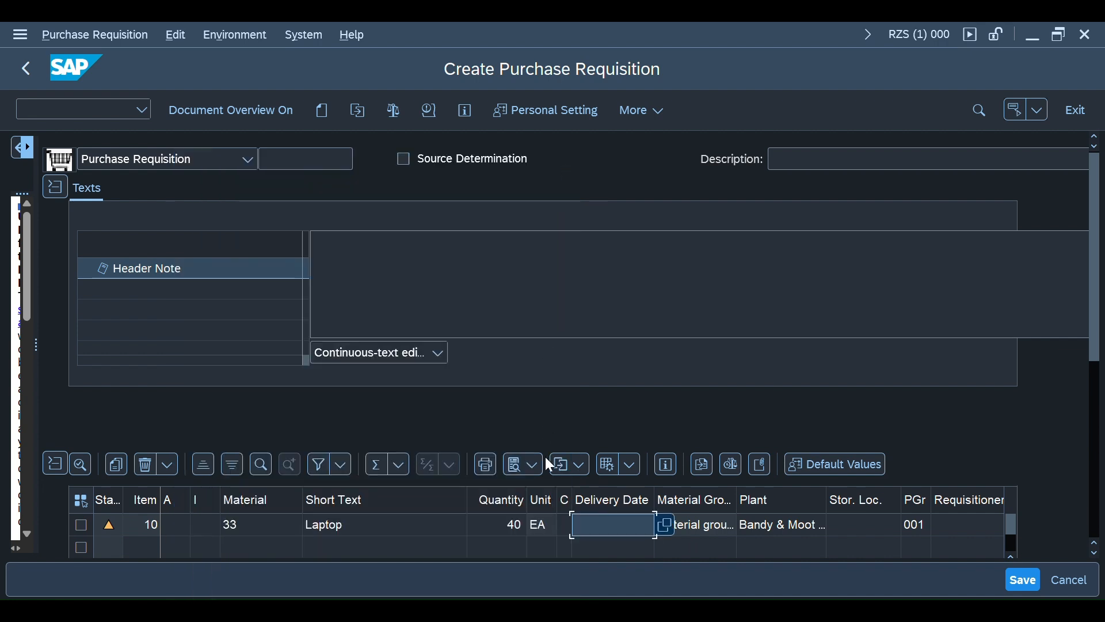
{"action": "type", "text": "1"}
{"action": "left_click", "coordinate": [665, 525]}
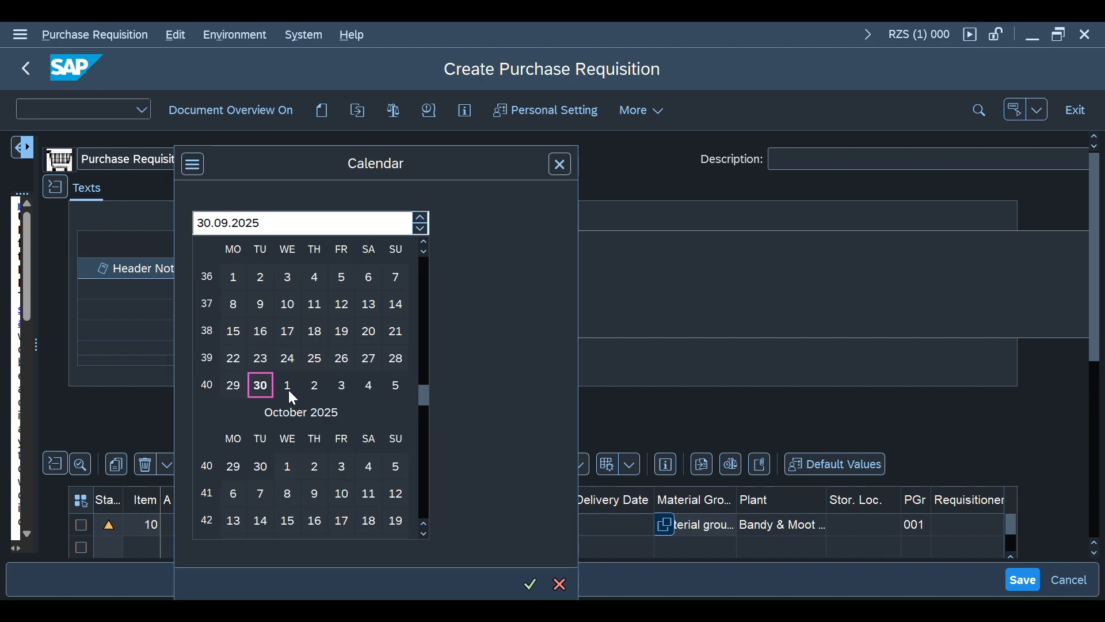
{"action": "left_click", "coordinate": [289, 475]}
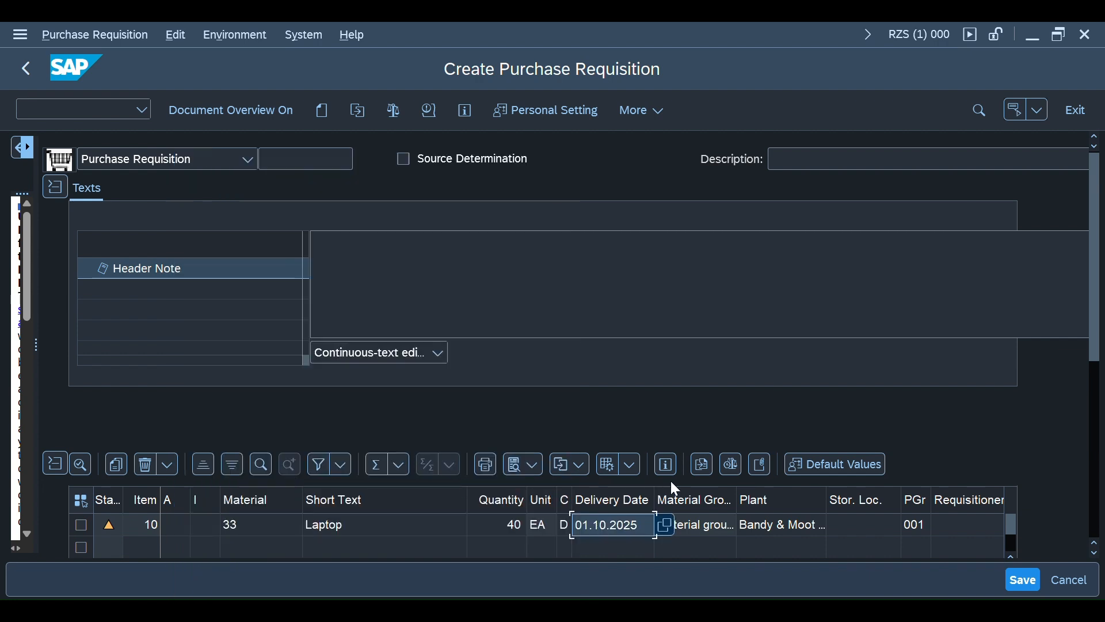
{"action": "left_click_drag", "start_coordinate": [1095, 347], "coordinate": [1095, 414]}
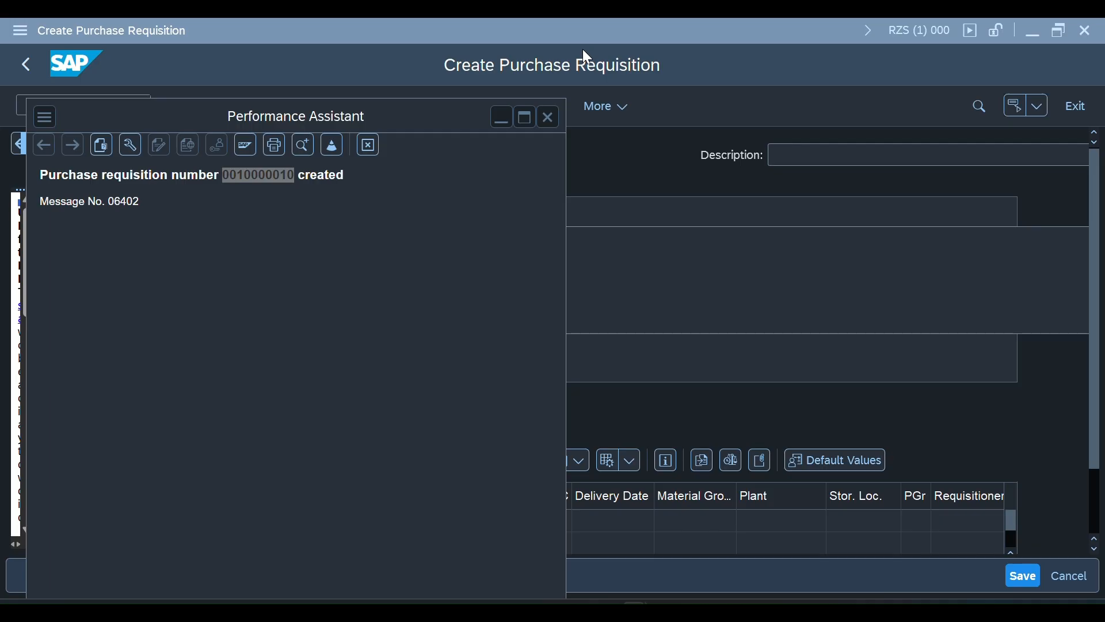